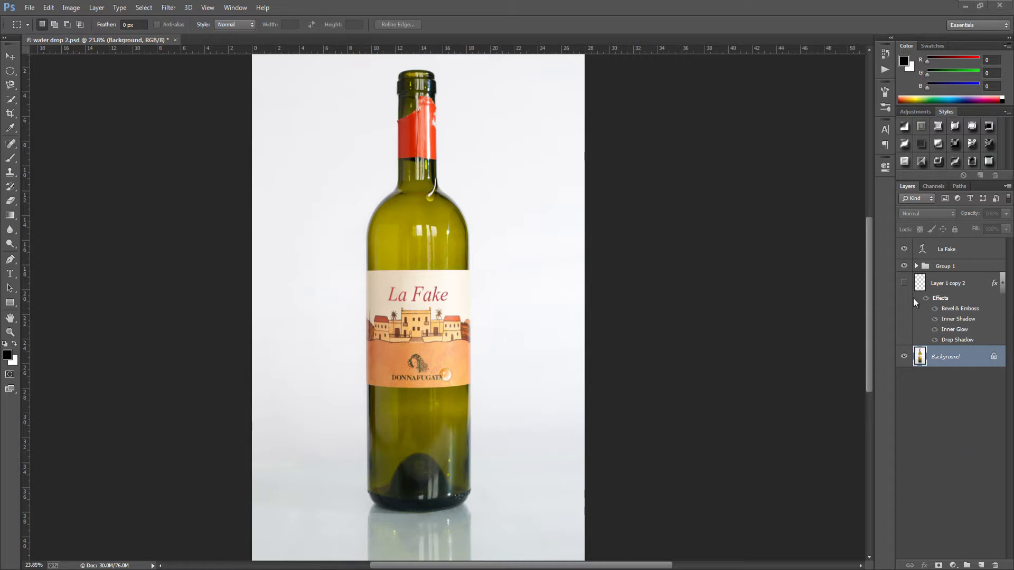
Step: Hide Group 1 and add a new layer named "bubbles" directly above the Background
{"action": "left_click", "coordinate": [904, 266]}
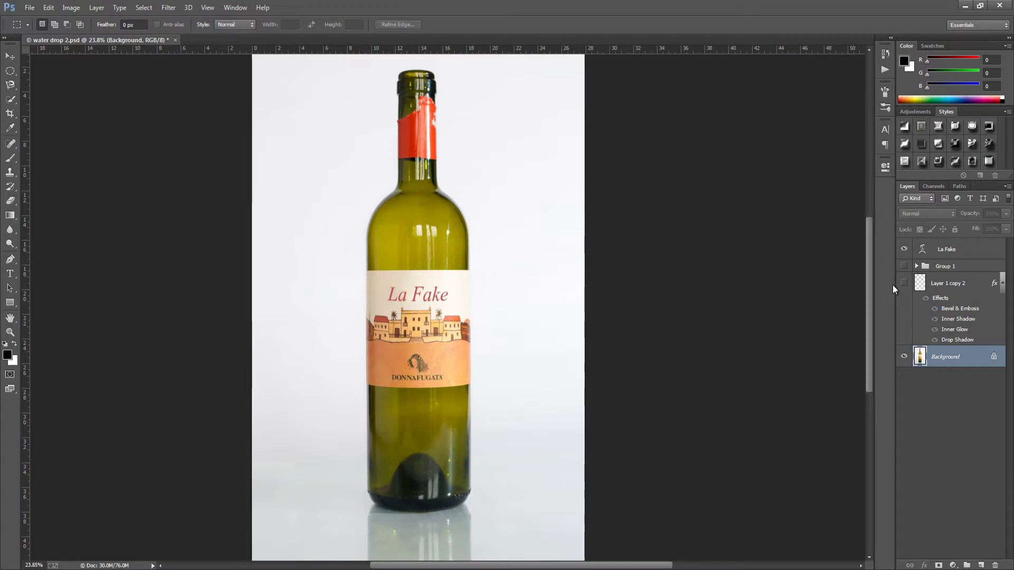
{"action": "left_click", "coordinate": [981, 565]}
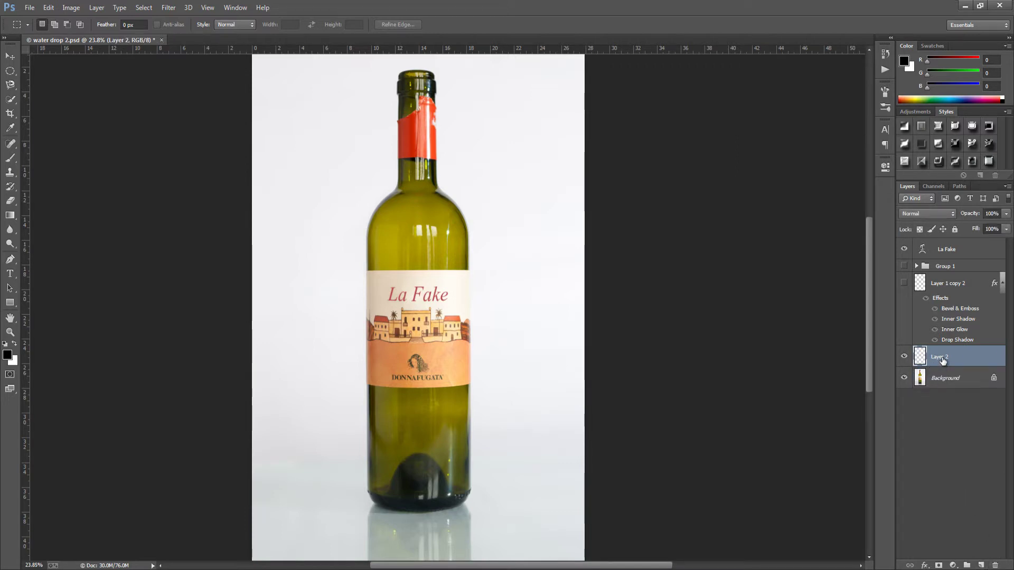
{"action": "double_click", "coordinate": [943, 358]}
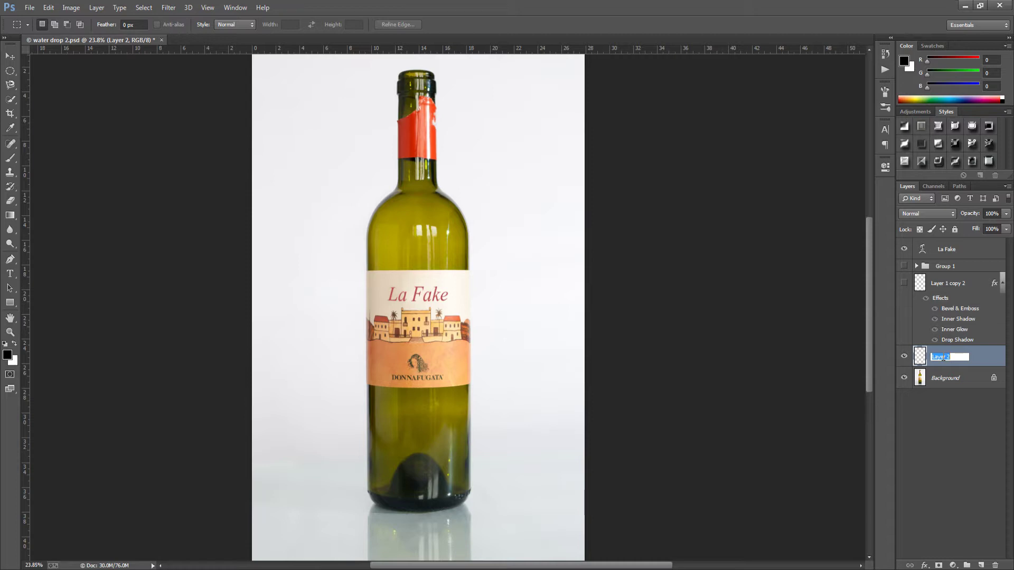
{"action": "type", "text": "bubbles"}
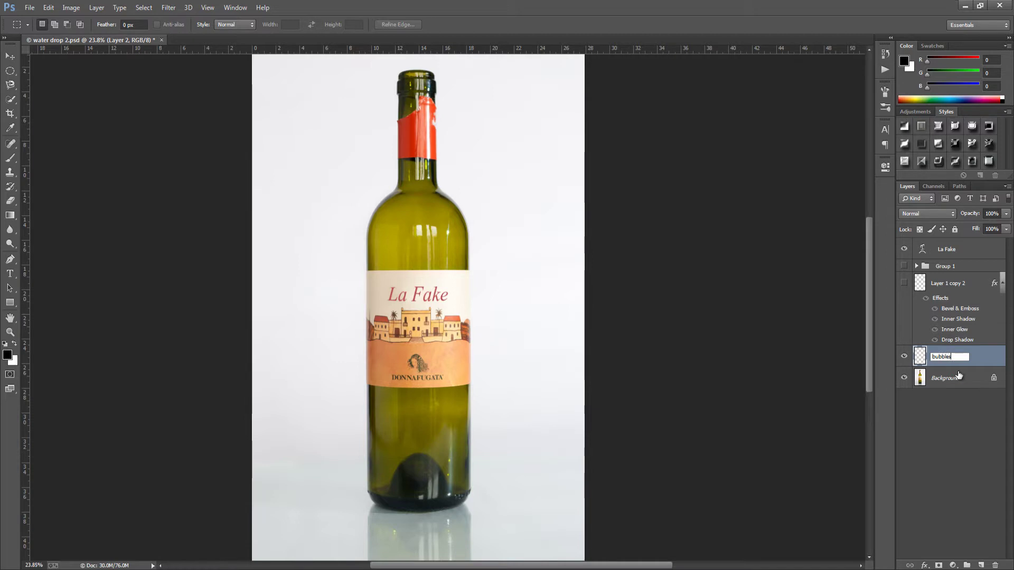
{"action": "key", "text": "Return"}
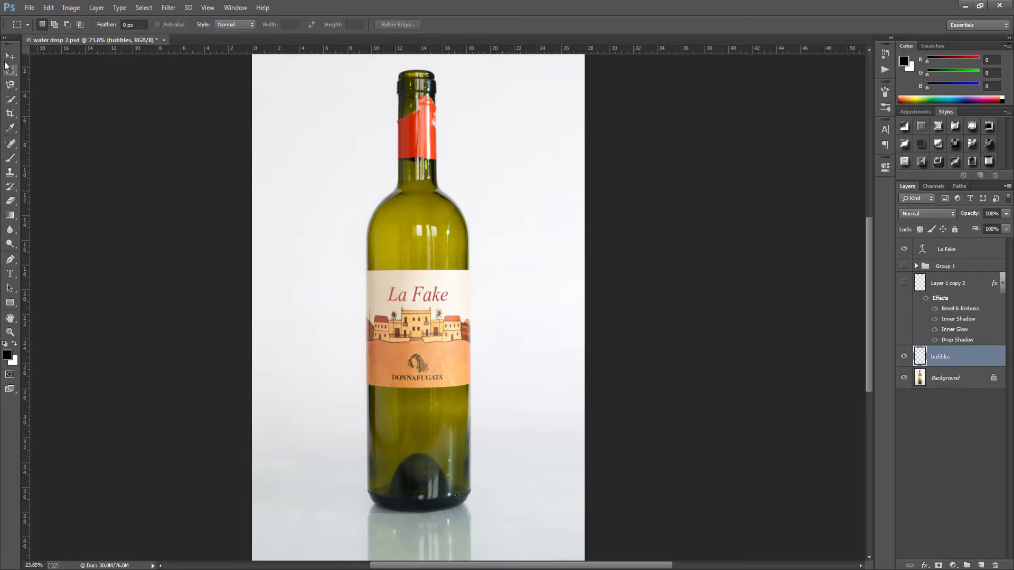
Step: Draw a small circular selection on the orange part of the label, beside the head logo, with the Elliptical Marquee tool
{"action": "left_click_drag", "start_coordinate": [13, 76], "coordinate": [40, 73]}
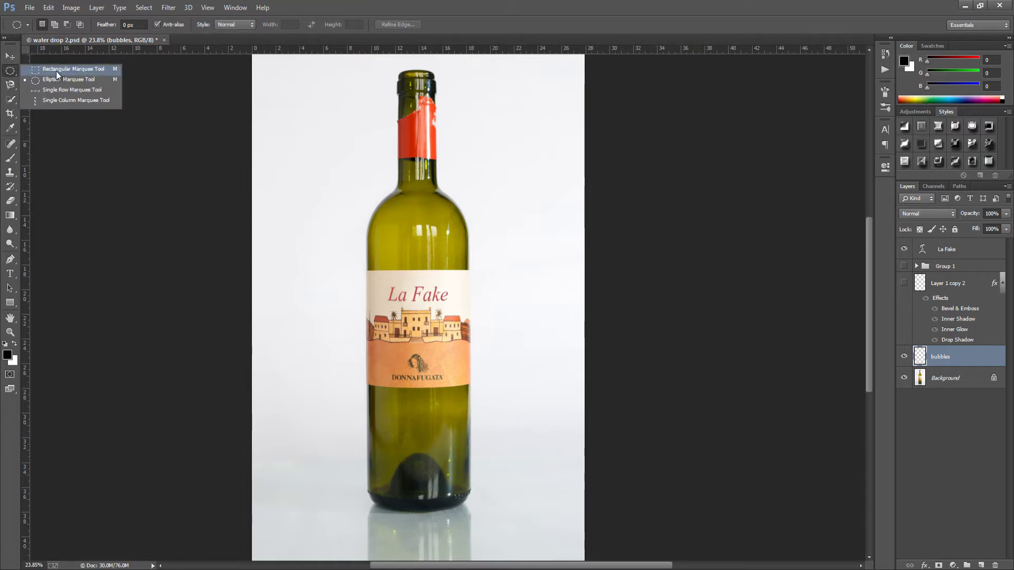
{"action": "left_click", "coordinate": [14, 71]}
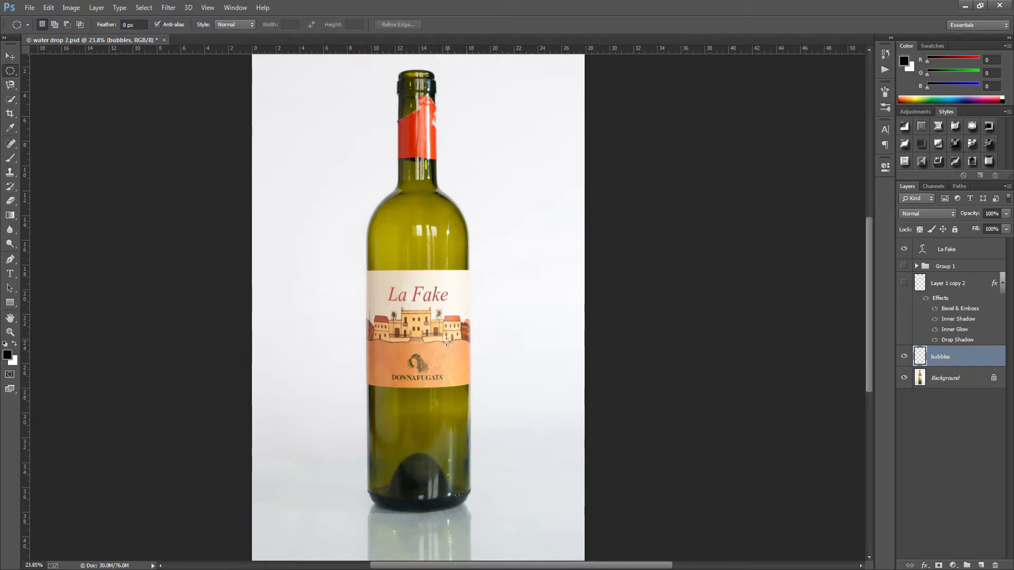
{"action": "left_click_drag", "start_coordinate": [440, 359], "coordinate": [453, 369]}
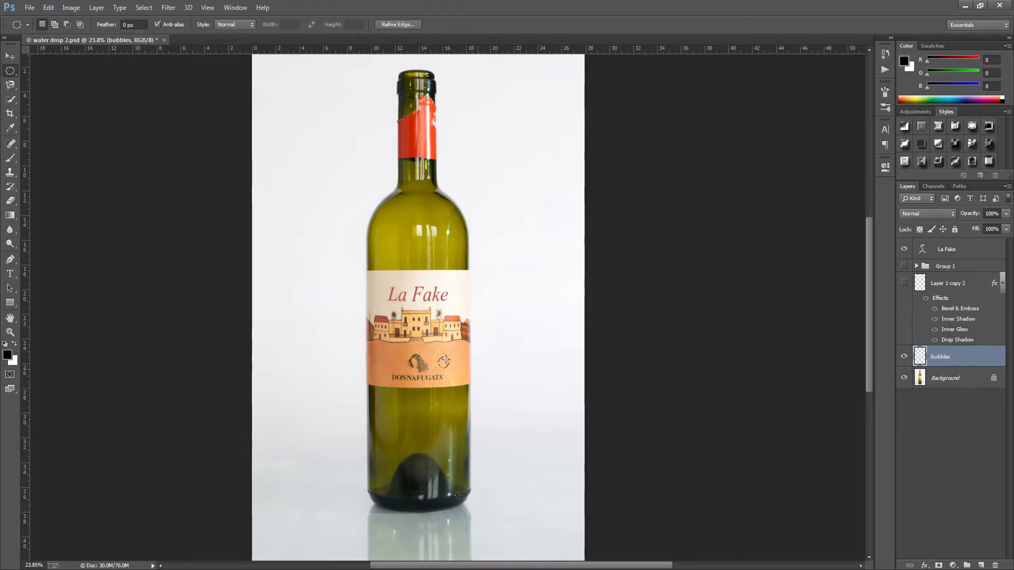
Step: Fill the circle with a diagonal black-to-white linear gradient and copy the layer effects of Layer 1 copy 2 onto bubbles
{"action": "left_click", "coordinate": [11, 217]}
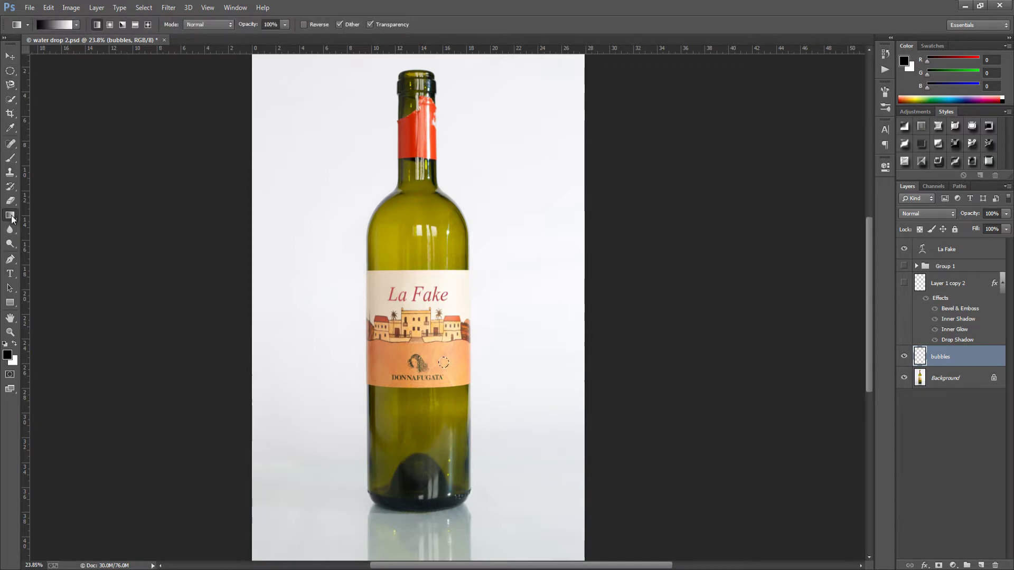
{"action": "left_click", "coordinate": [76, 25]}
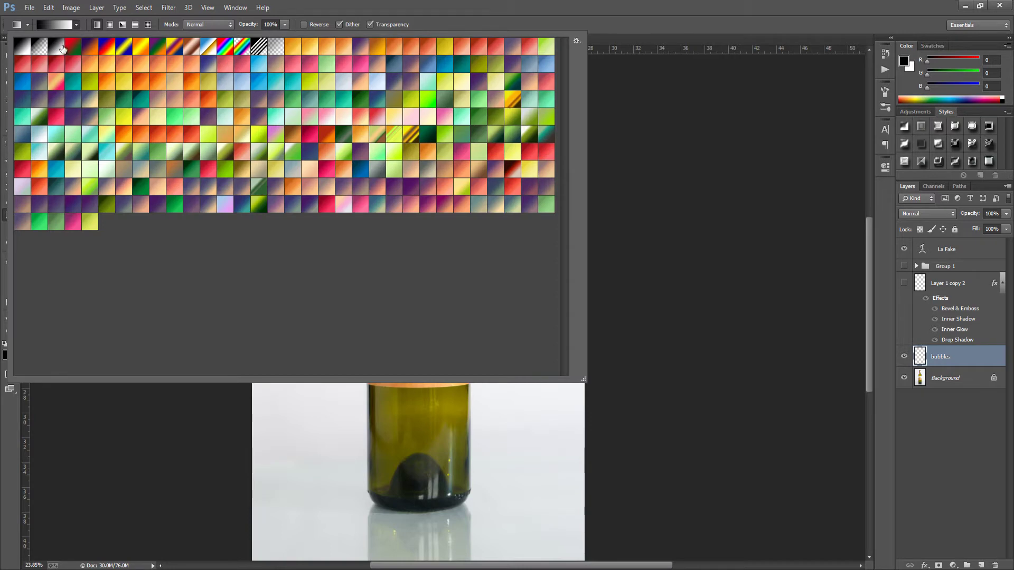
{"action": "left_click", "coordinate": [84, 26]}
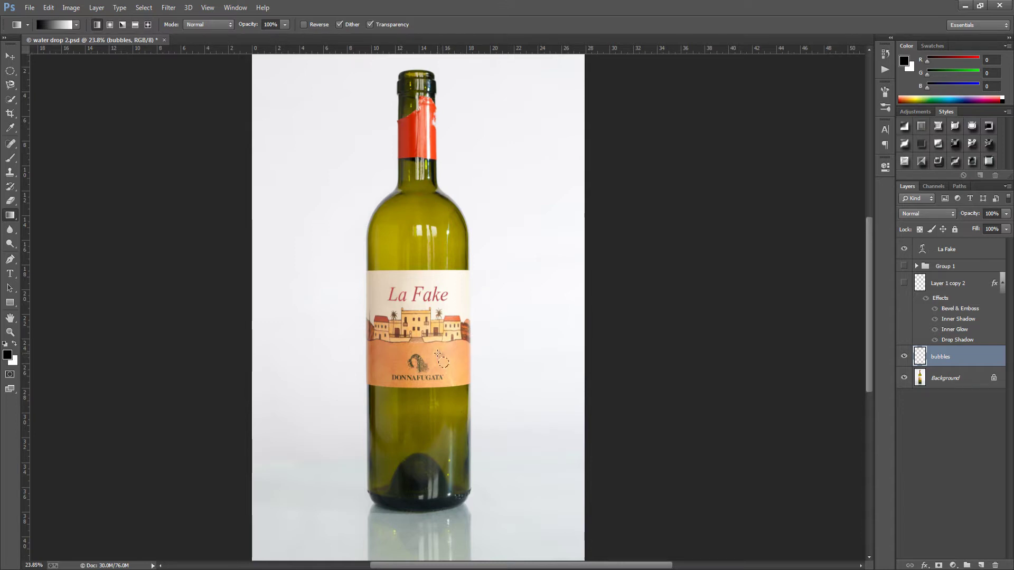
{"action": "left_click_drag", "start_coordinate": [437, 353], "coordinate": [456, 373]}
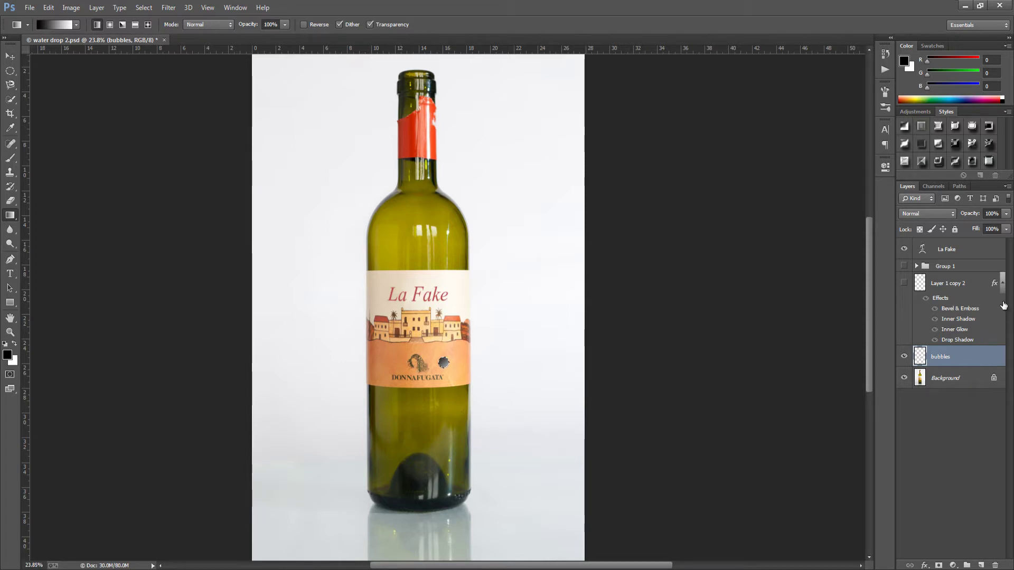
{"action": "left_click_drag", "start_coordinate": [994, 284], "coordinate": [991, 357]}
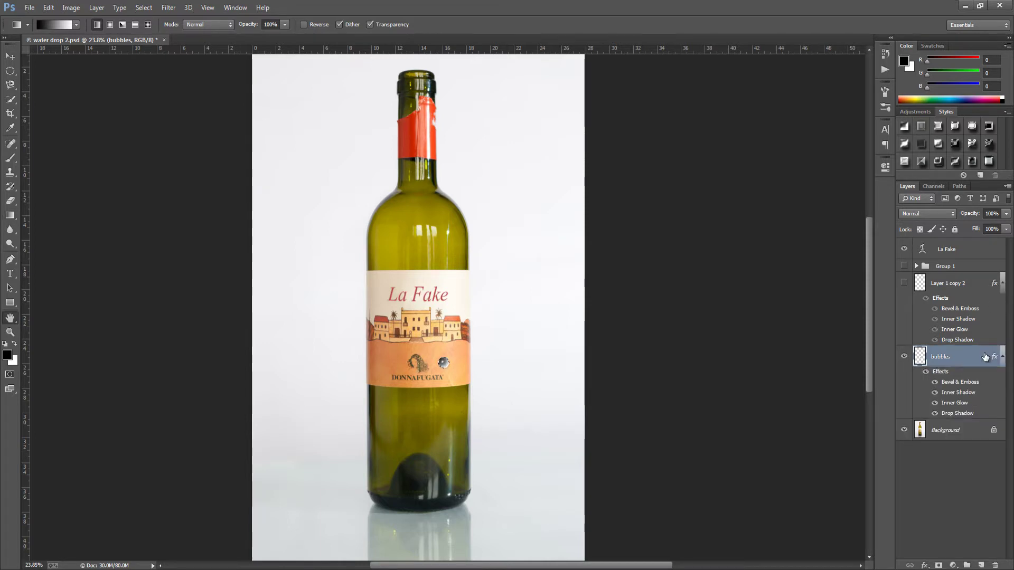
Step: Review the Drop Shadow, Inner Glow, Inner Shadow and Bevel & Emboss settings in the bubbles layer style
{"action": "double_click", "coordinate": [991, 357]}
{"action": "left_click_drag", "start_coordinate": [493, 208], "coordinate": [390, 208]}
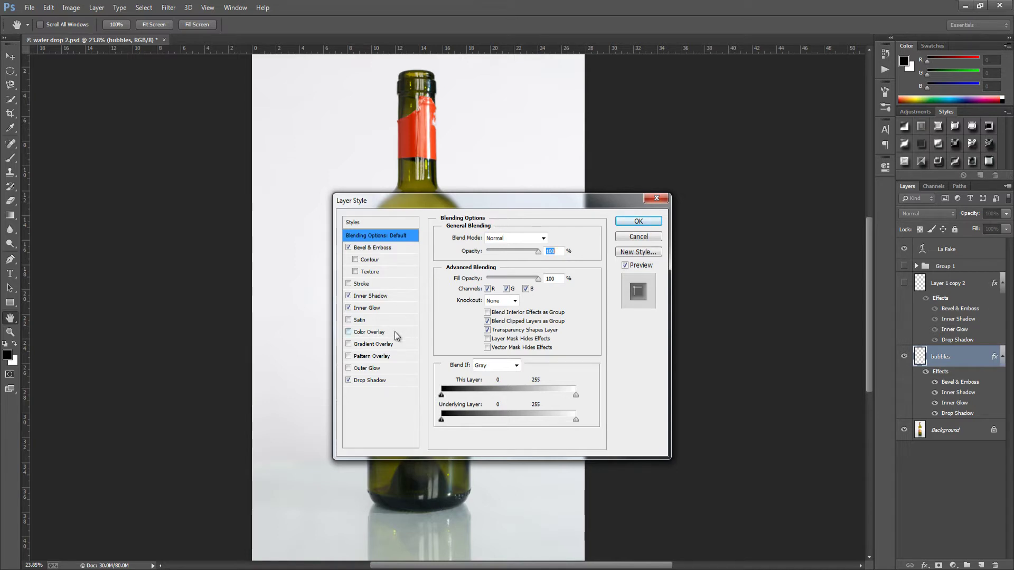
{"action": "left_click", "coordinate": [376, 380]}
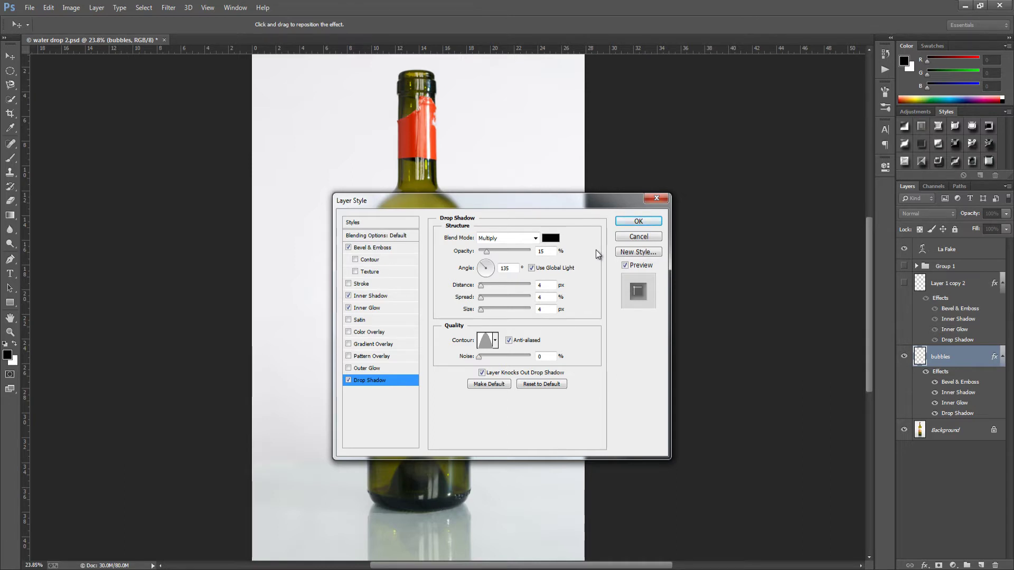
{"action": "left_click", "coordinate": [496, 344]}
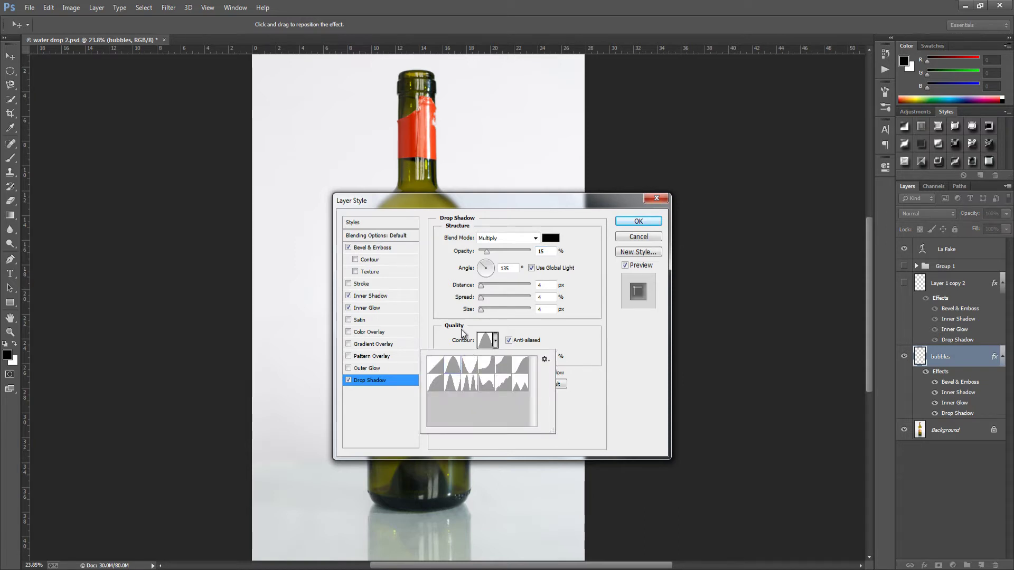
{"action": "left_click", "coordinate": [383, 311]}
{"action": "left_click", "coordinate": [370, 307]}
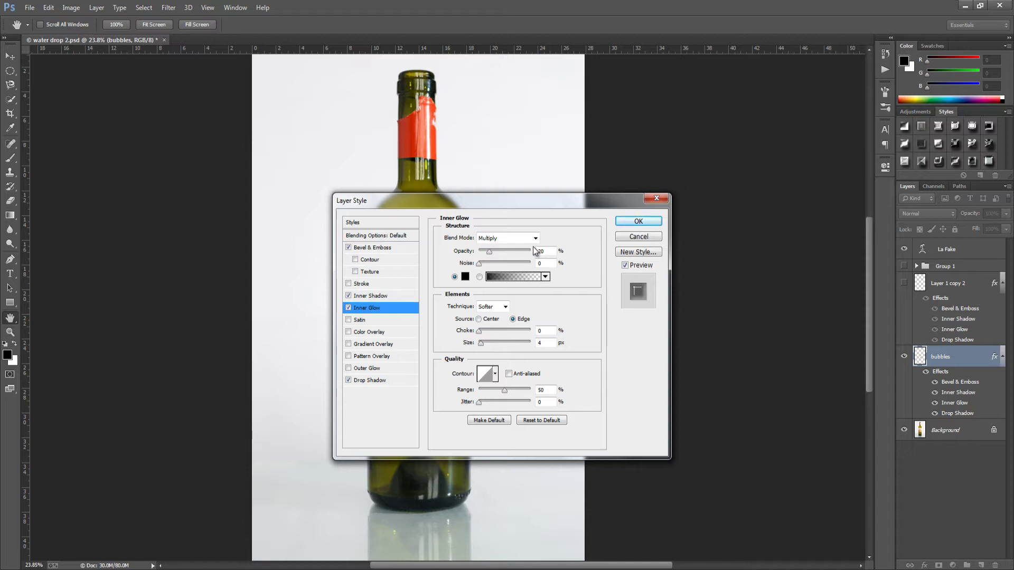
{"action": "left_click", "coordinate": [378, 296]}
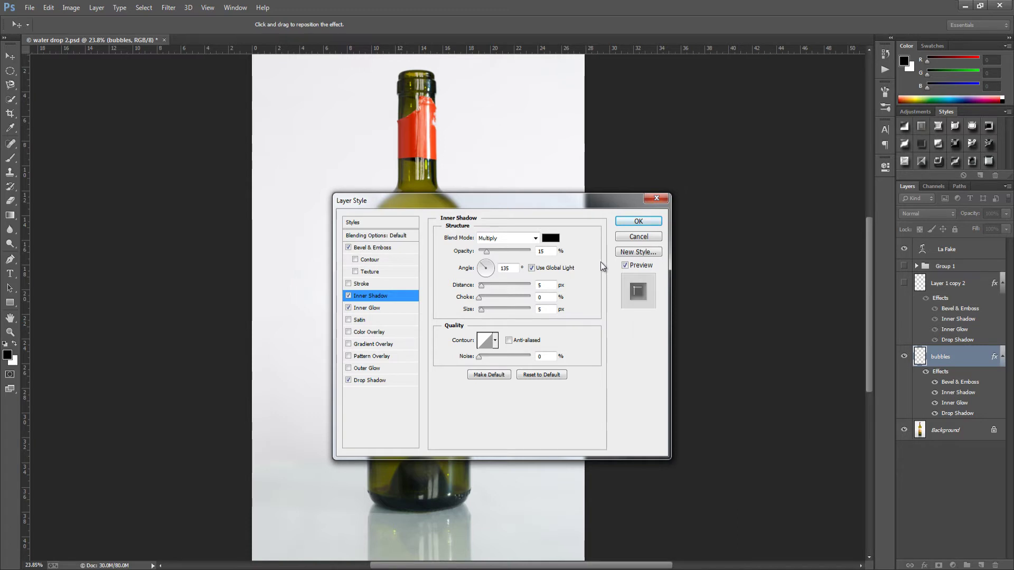
{"action": "left_click", "coordinate": [363, 249]}
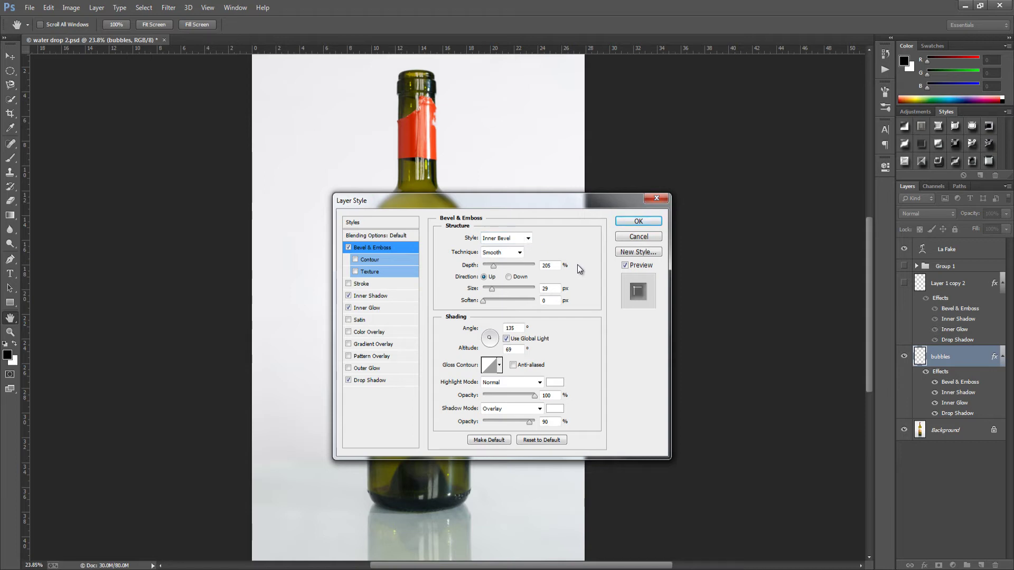
{"action": "left_click_drag", "start_coordinate": [493, 200], "coordinate": [647, 208]}
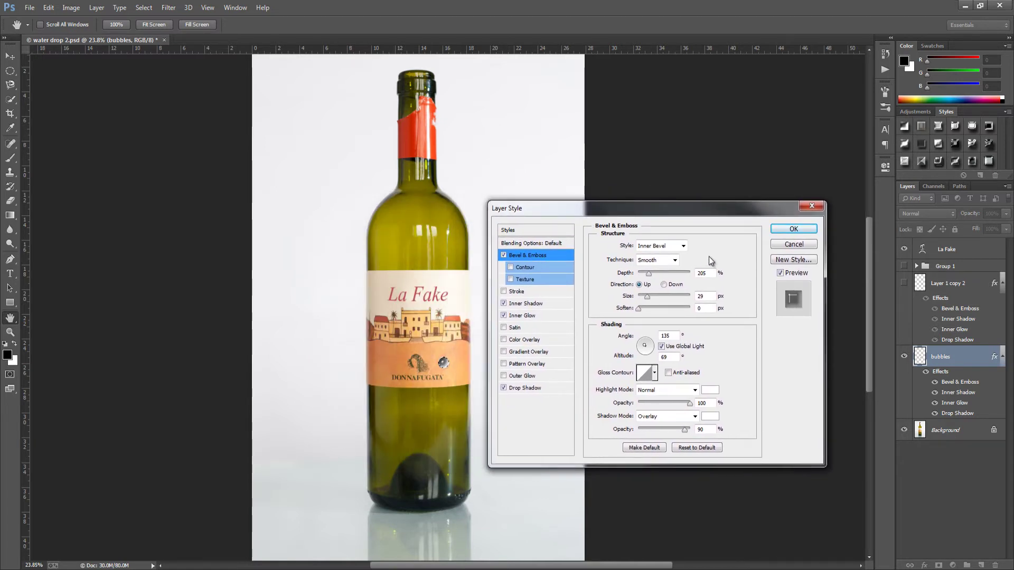
{"action": "left_click", "coordinate": [794, 229]}
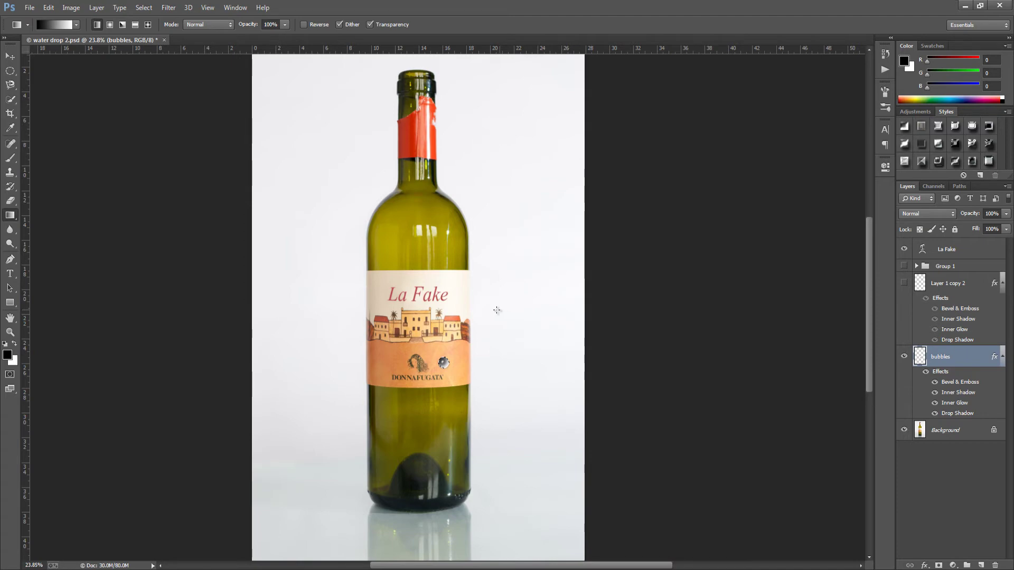
Step: Examine the Bevel & Emboss settings of the bubbles layer alongside a close-up of the drop on the label
{"action": "left_click", "coordinate": [10, 56]}
{"action": "scroll", "coordinate": [376, 347], "scroll_direction": "up", "scroll_amount": 5}
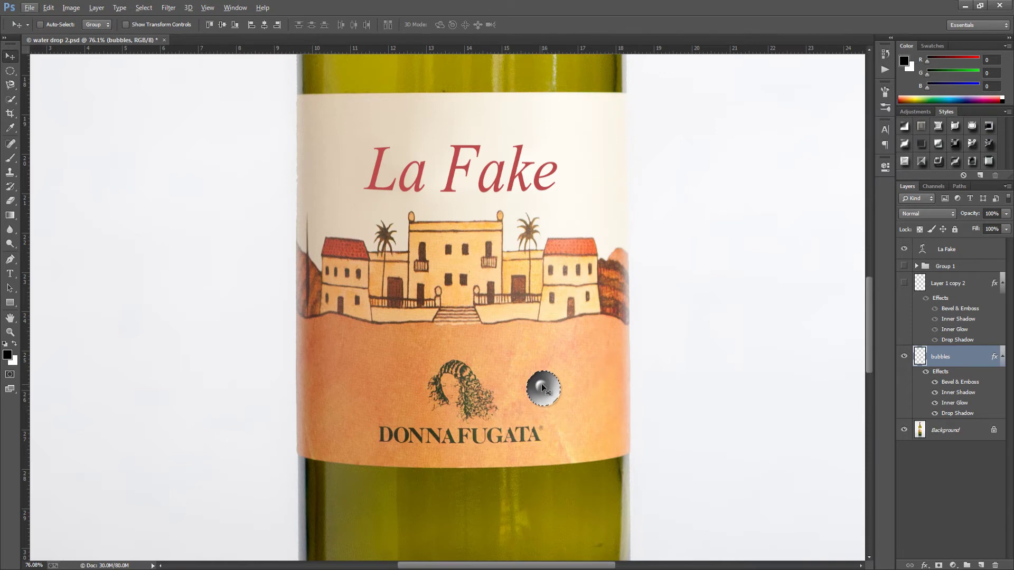
{"action": "double_click", "coordinate": [975, 359]}
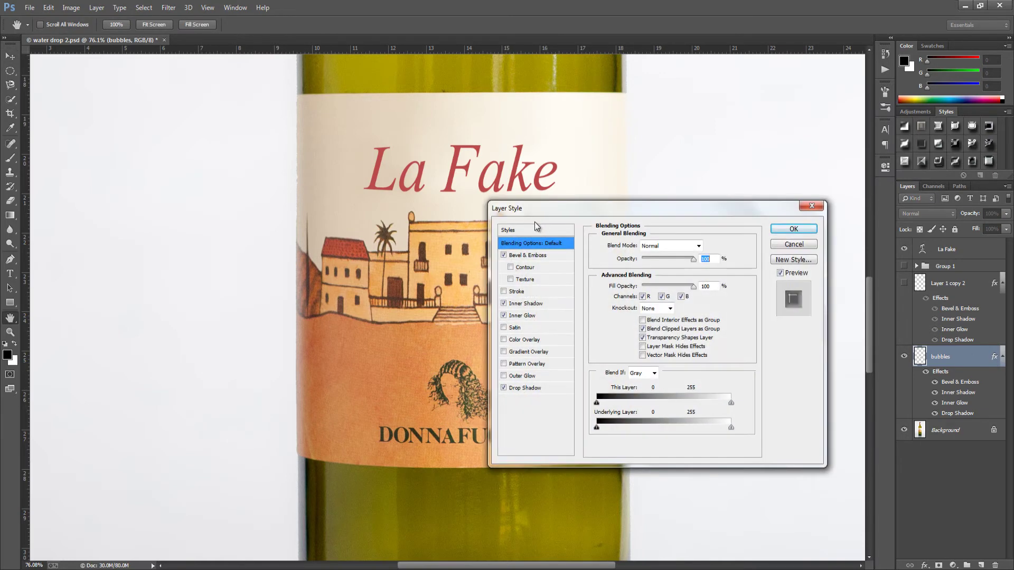
{"action": "left_click", "coordinate": [528, 258]}
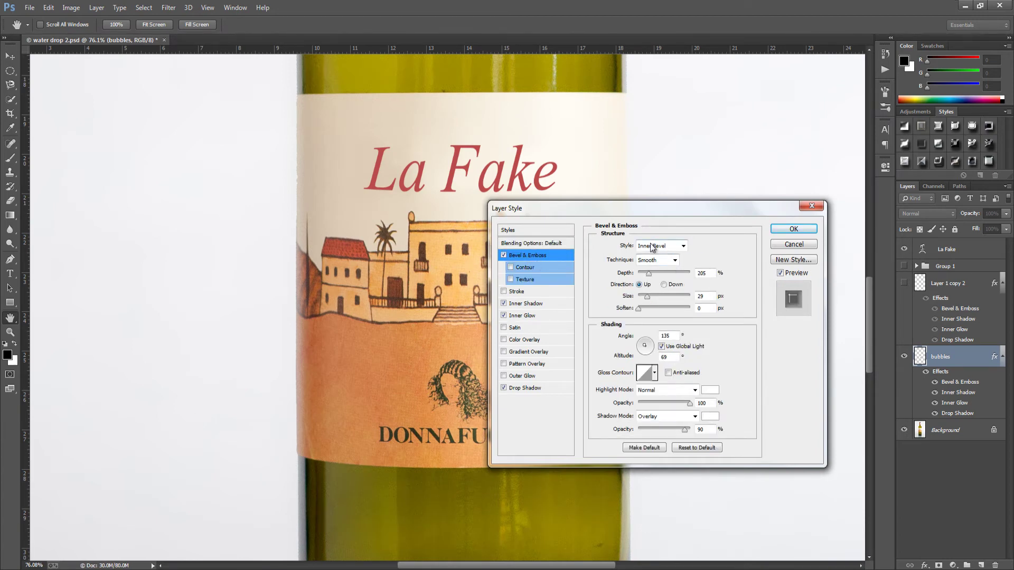
{"action": "left_click_drag", "start_coordinate": [594, 209], "coordinate": [660, 213]}
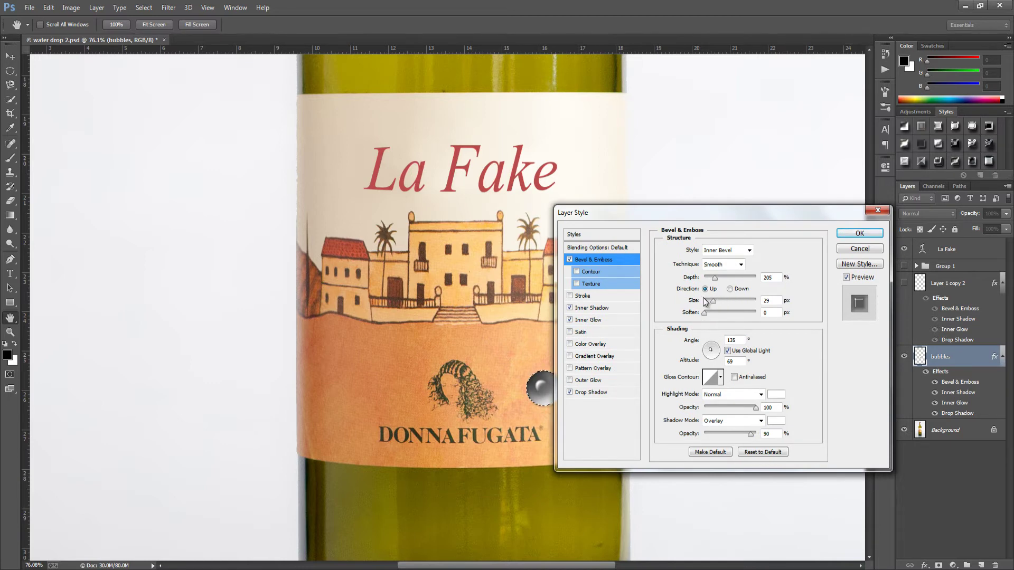
{"action": "left_click_drag", "start_coordinate": [604, 215], "coordinate": [649, 216]}
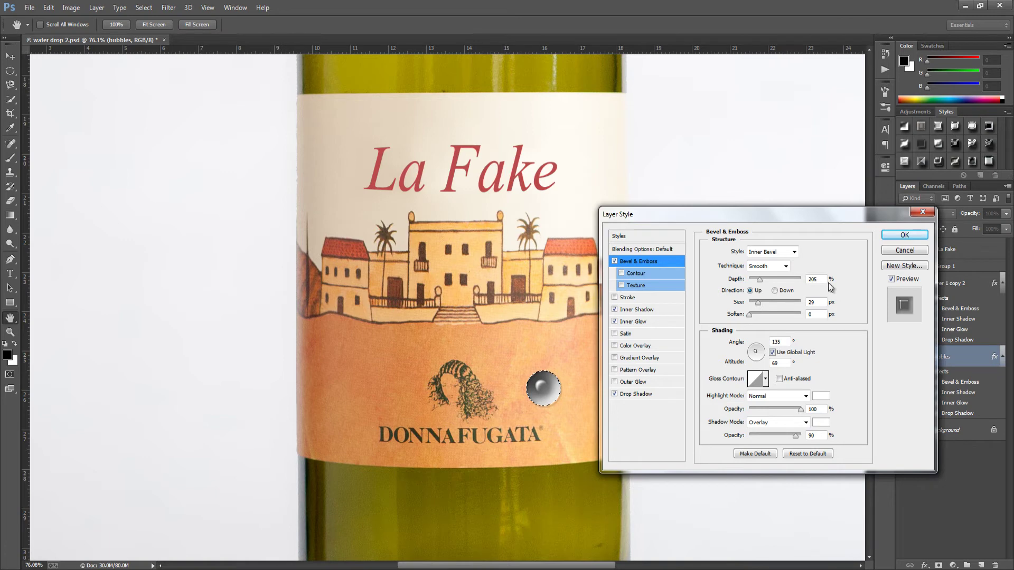
{"action": "left_click", "coordinate": [891, 236]}
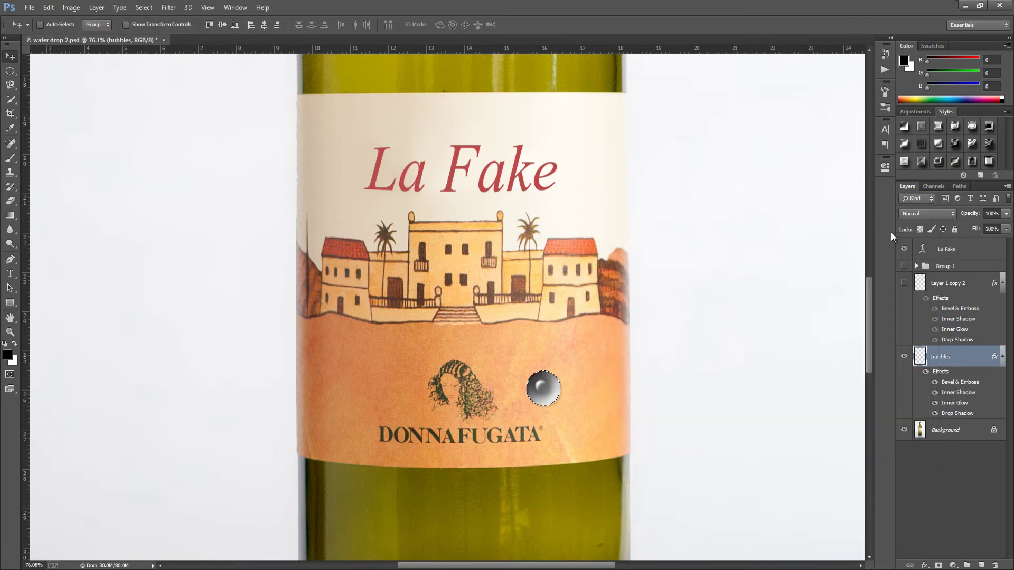
Step: Set the blend mode of the bubbles layer to Overlay and clear the circular selection
{"action": "left_click", "coordinate": [934, 212]}
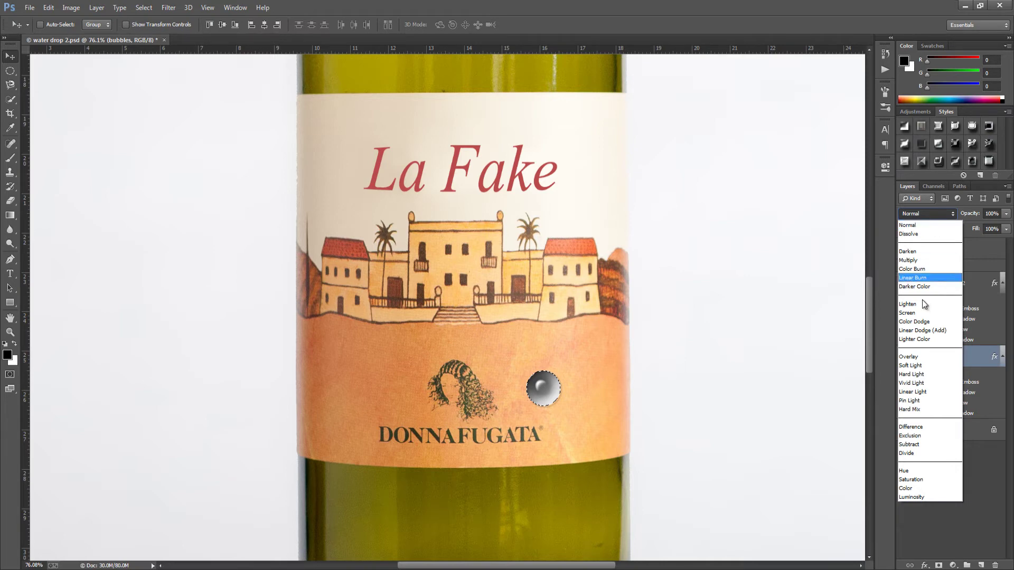
{"action": "left_click", "coordinate": [923, 357]}
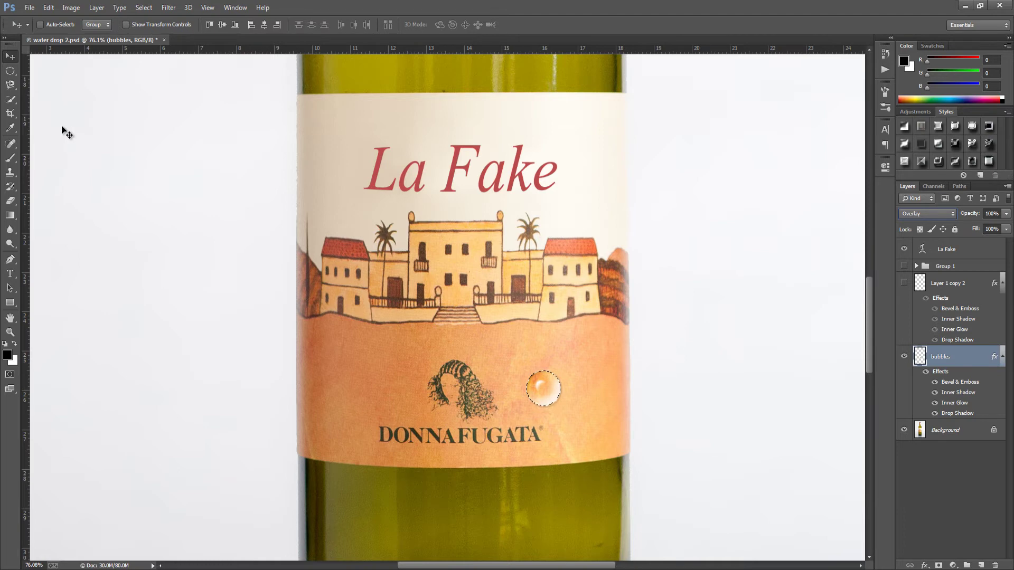
{"action": "key", "text": "ctrl+d"}
Step: Move the drop down and nudge it left so it overlaps the last letter of DONNAFUGATA
{"action": "left_click_drag", "start_coordinate": [544, 385], "coordinate": [548, 420]}
{"action": "key", "text": "shift+Left"}
{"action": "key", "text": "shift+Left"}
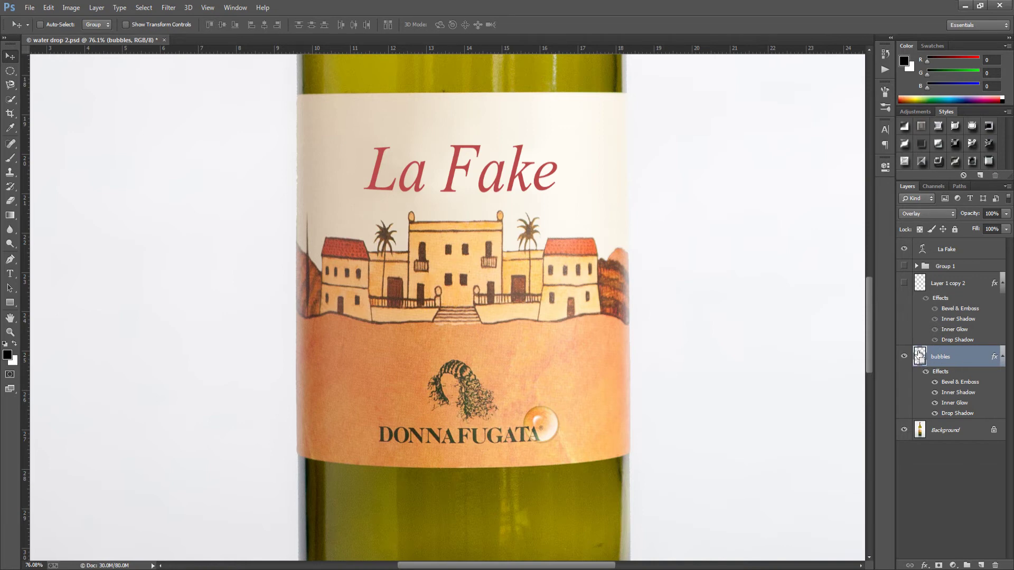
Step: Select the drop's outline from the bubbles layer and apply a stronger Medium-size Ripple distortion to the Background inside it
{"action": "left_click", "coordinate": [921, 359], "text": "ctrl"}
{"action": "left_click", "coordinate": [964, 433]}
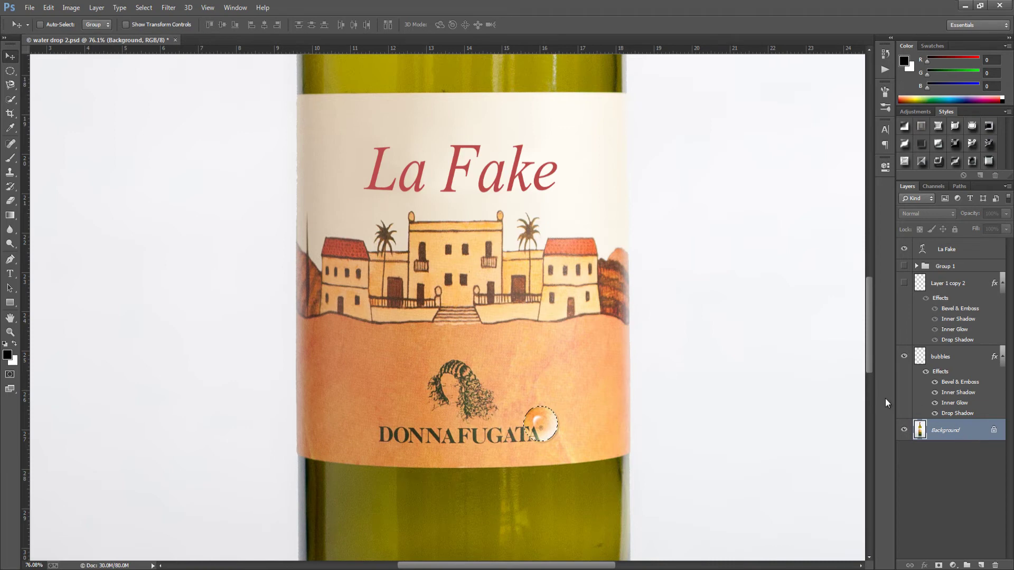
{"action": "left_click", "coordinate": [169, 8]}
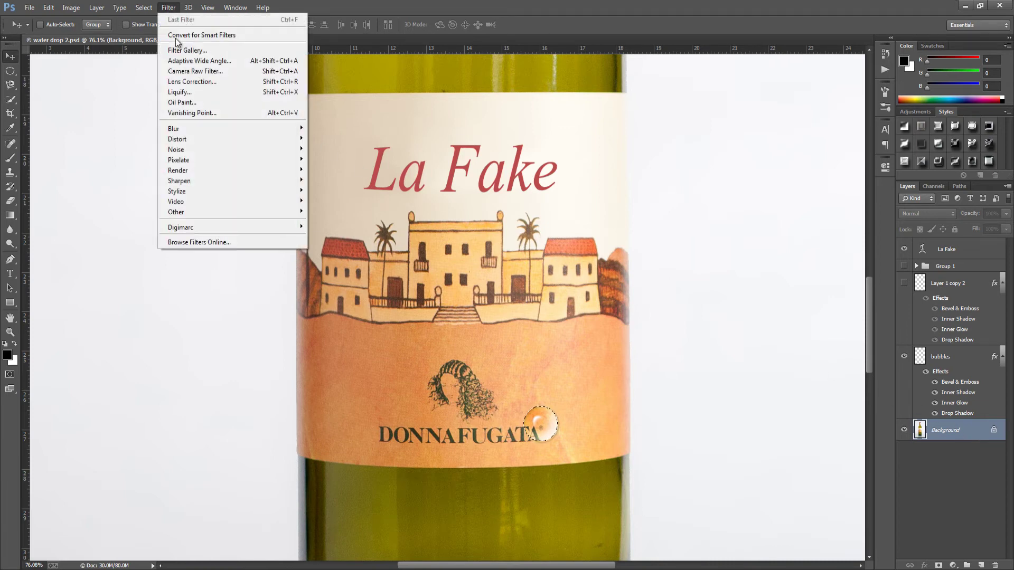
{"action": "mouse_move", "coordinate": [212, 139]}
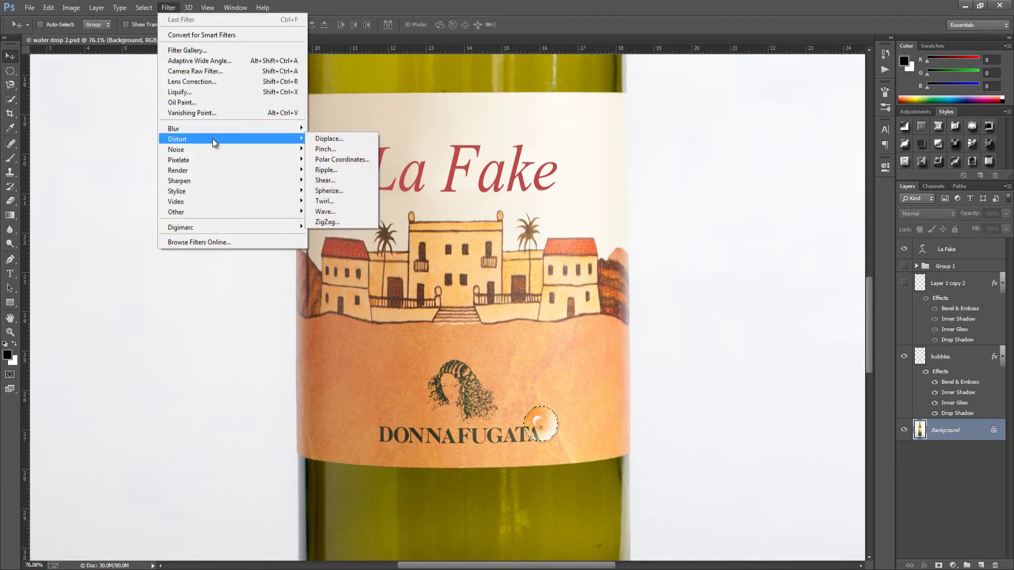
{"action": "left_click", "coordinate": [343, 169]}
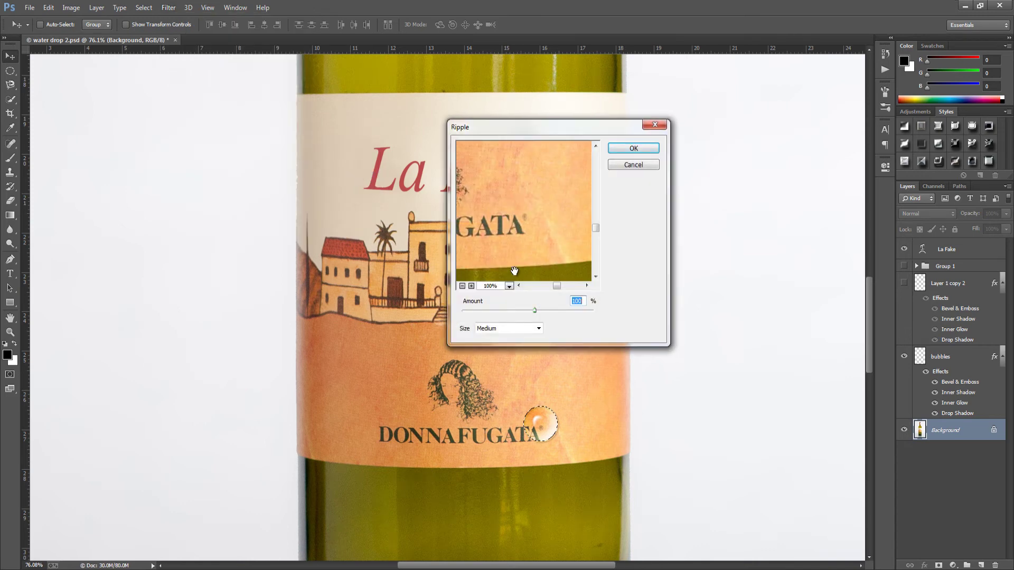
{"action": "left_click_drag", "start_coordinate": [535, 310], "coordinate": [560, 315]}
{"action": "left_click", "coordinate": [633, 150]}
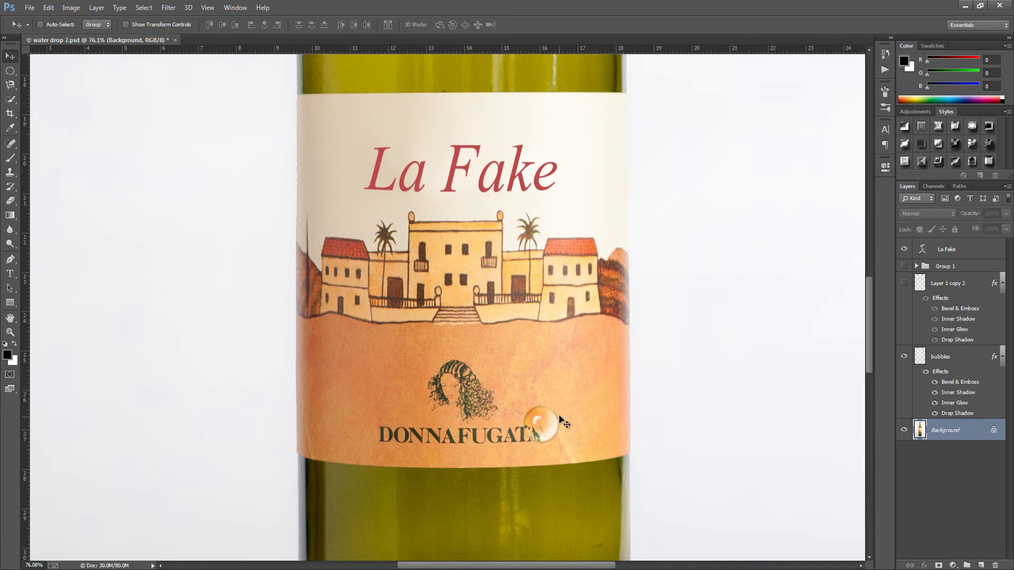
Step: Stretch the copied drop into a tapered tail curving up to the right using Liquify's Forward Warp tool with brush size 80
{"action": "scroll", "coordinate": [460, 391], "scroll_direction": "down", "scroll_amount": 3}
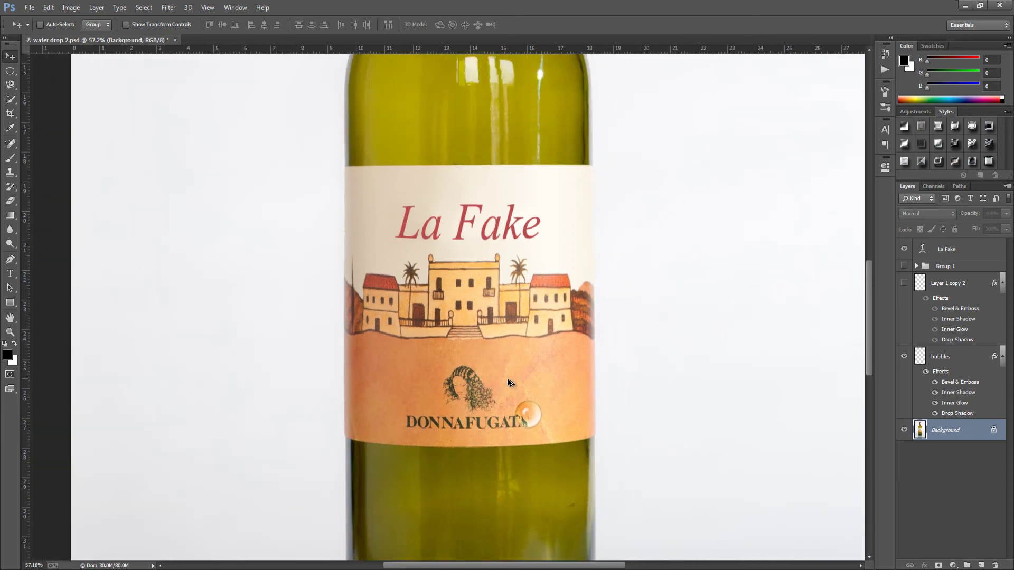
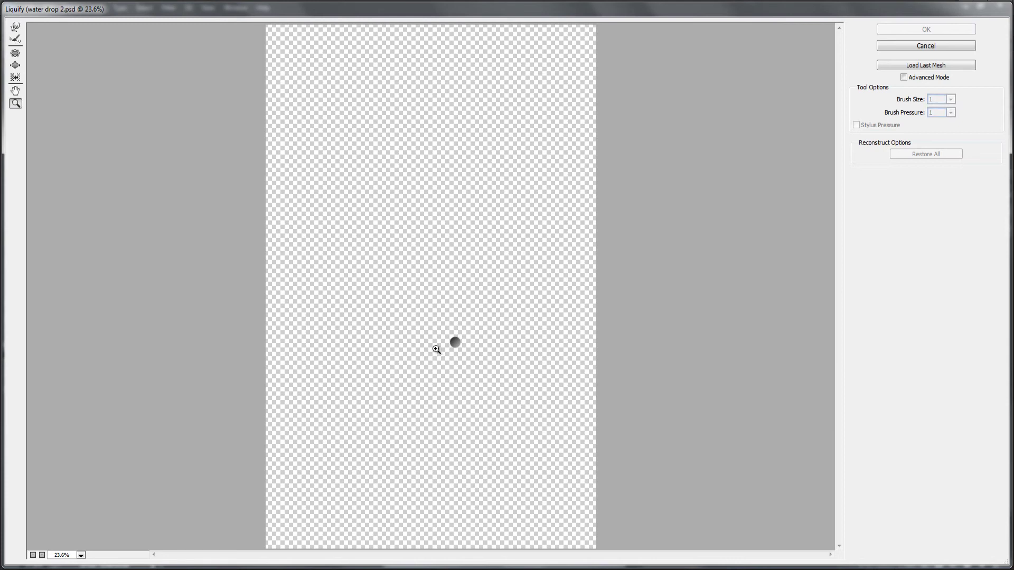
{"action": "left_click", "coordinate": [456, 343]}
{"action": "left_click", "coordinate": [459, 334]}
{"action": "left_click", "coordinate": [458, 334]}
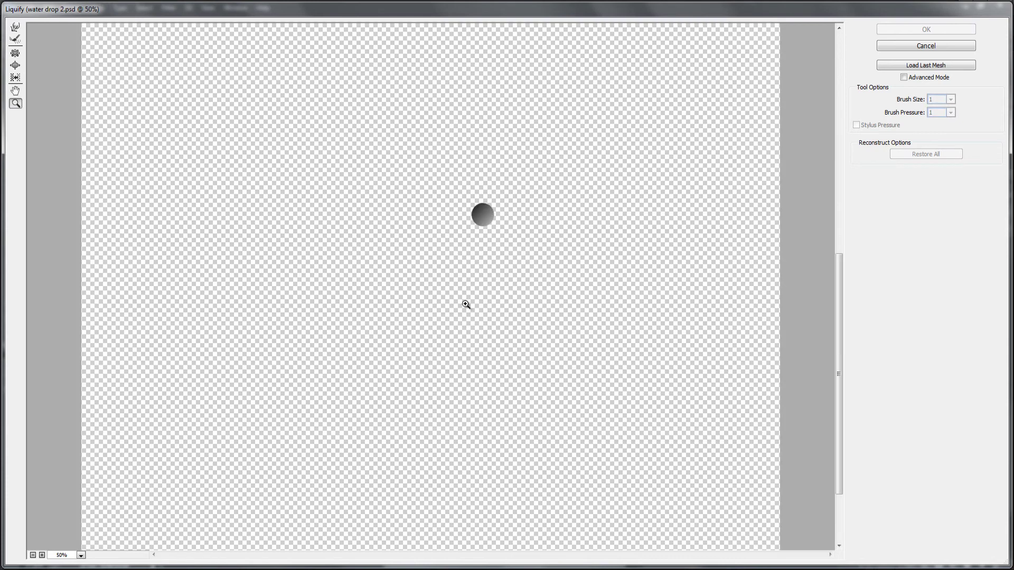
{"action": "left_click", "coordinate": [495, 212]}
{"action": "left_click", "coordinate": [444, 285]}
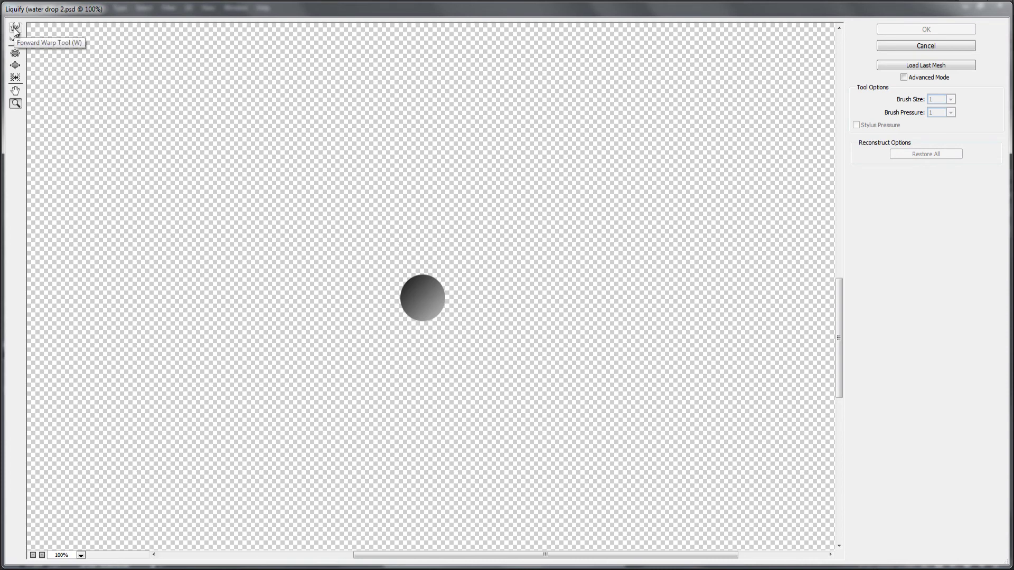
{"action": "left_click", "coordinate": [14, 29]}
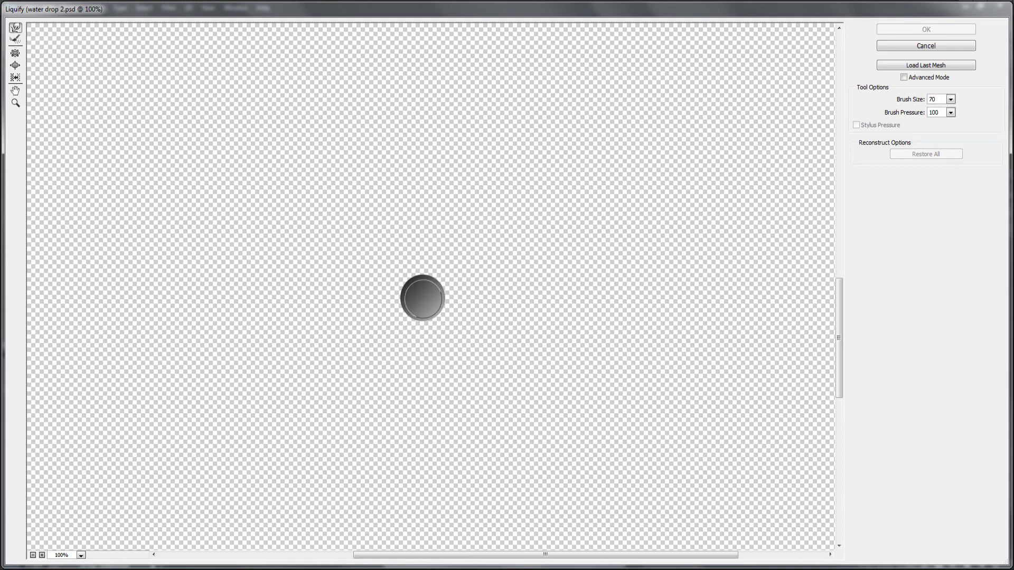
{"action": "key", "text": "bracketright"}
{"action": "mouse_move", "coordinate": [423, 296]}
{"action": "left_mouse_down"}
{"action": "mouse_move", "coordinate": [462, 270]}
{"action": "mouse_move", "coordinate": [474, 185]}
{"action": "mouse_move", "coordinate": [469, 214]}
{"action": "left_mouse_up"}
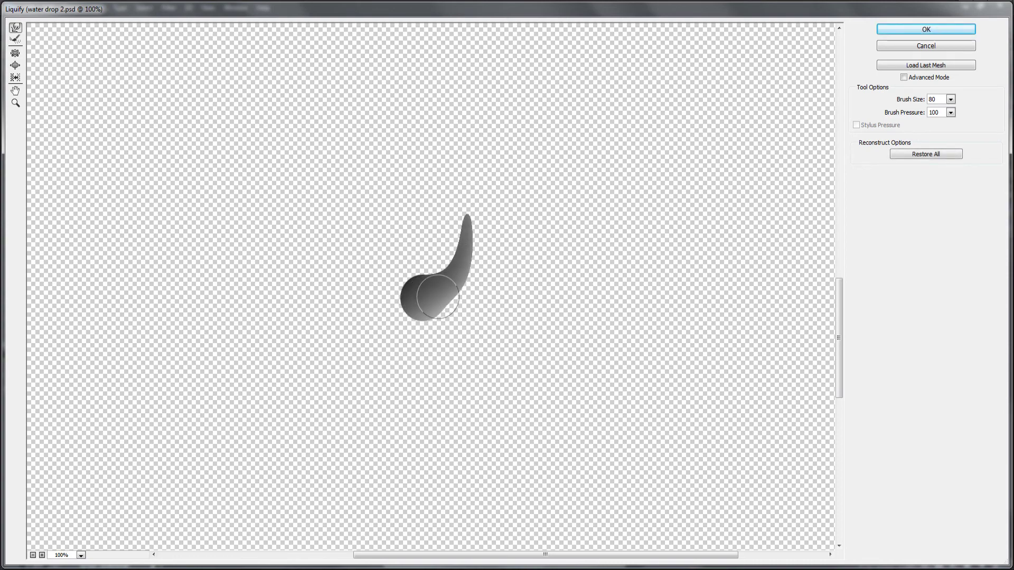
{"action": "left_click", "coordinate": [935, 29]}
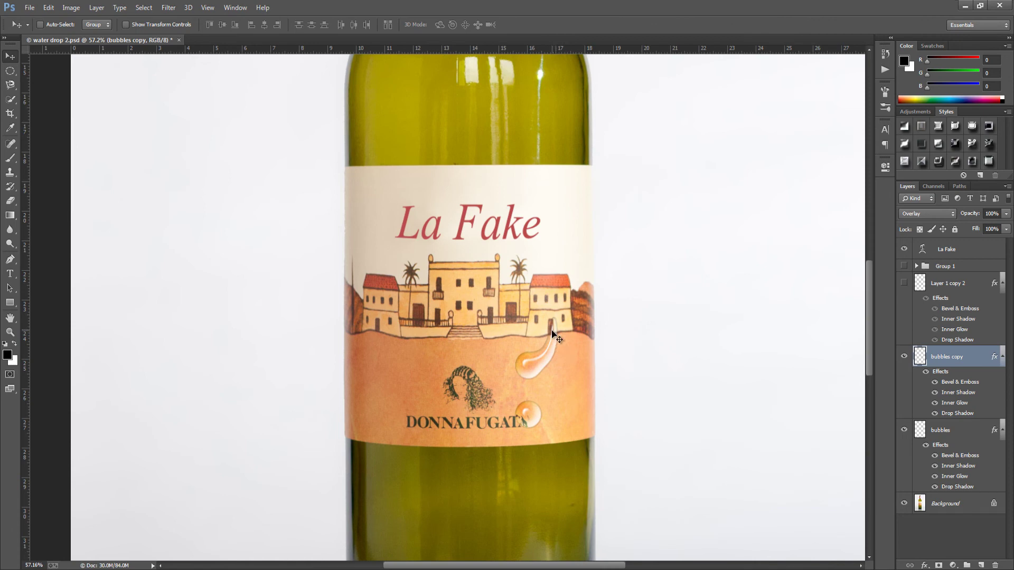
Step: Scale the tailed drop on the bubbles copy layer down to about 83% in width and height
{"action": "key", "text": "ctrl+t"}
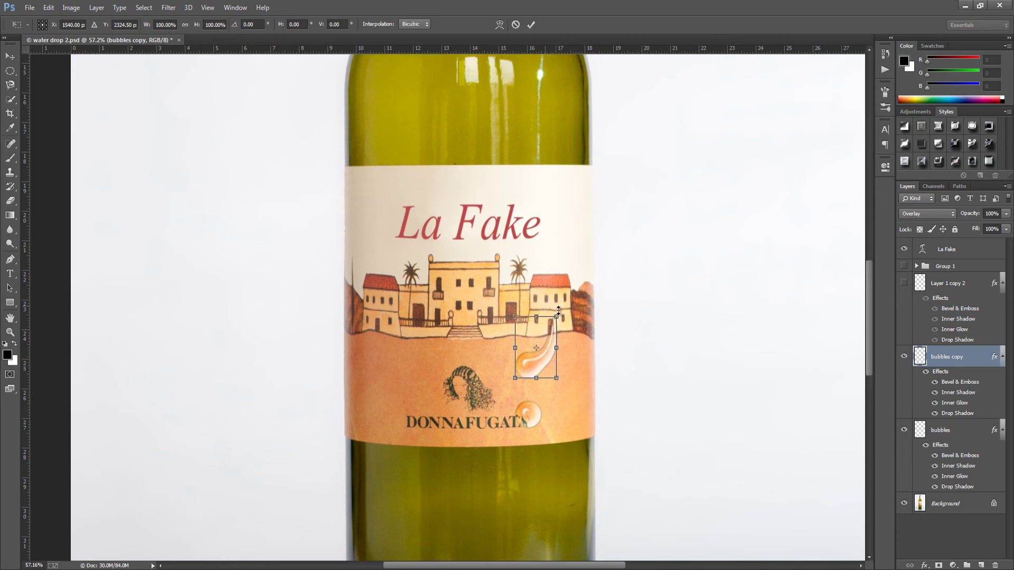
{"action": "left_click_drag", "start_coordinate": [562, 307], "coordinate": [550, 327]}
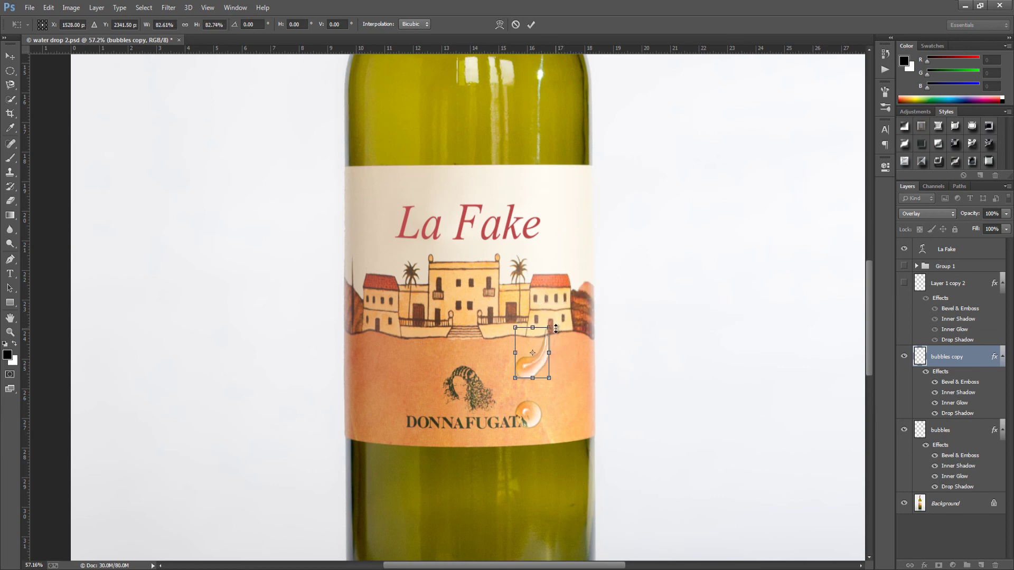
{"action": "left_click", "coordinate": [531, 24]}
Step: Move the tailed drop up from the label onto the bottle's right shoulder, just below the neck
{"action": "left_click_drag", "start_coordinate": [536, 364], "coordinate": [535, 190]}
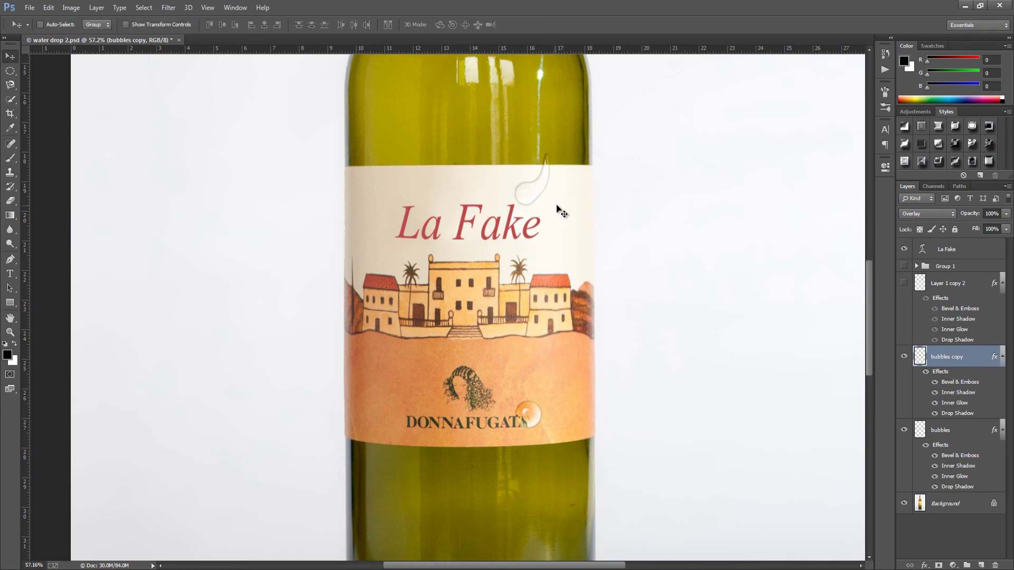
{"action": "scroll", "coordinate": [543, 211], "scroll_direction": "up", "scroll_amount": 5}
{"action": "left_click_drag", "start_coordinate": [528, 461], "coordinate": [495, 278]}
{"action": "scroll", "coordinate": [576, 317], "scroll_direction": "down", "scroll_amount": 5}
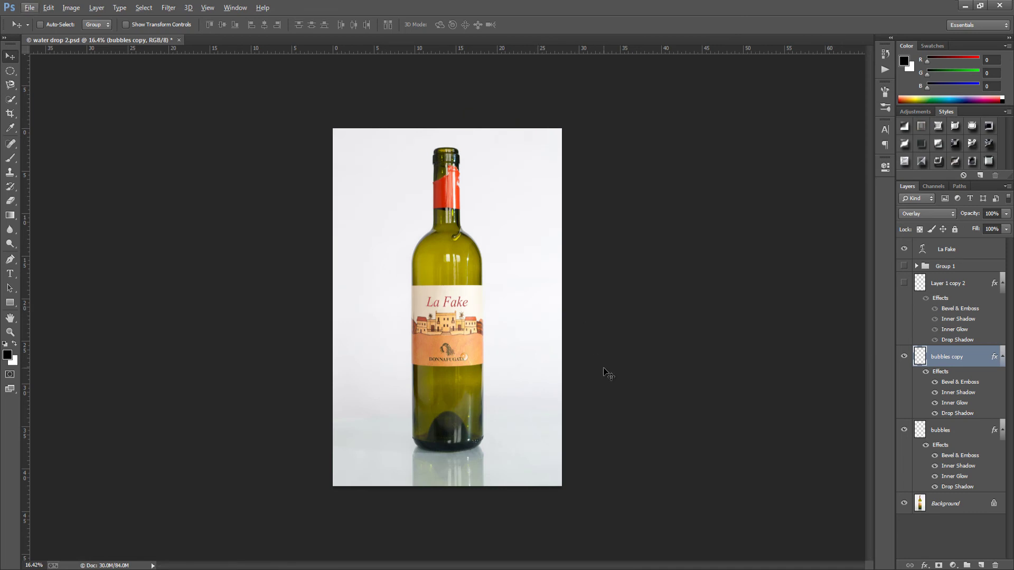
{"action": "scroll", "coordinate": [453, 230], "scroll_direction": "up", "scroll_amount": 5}
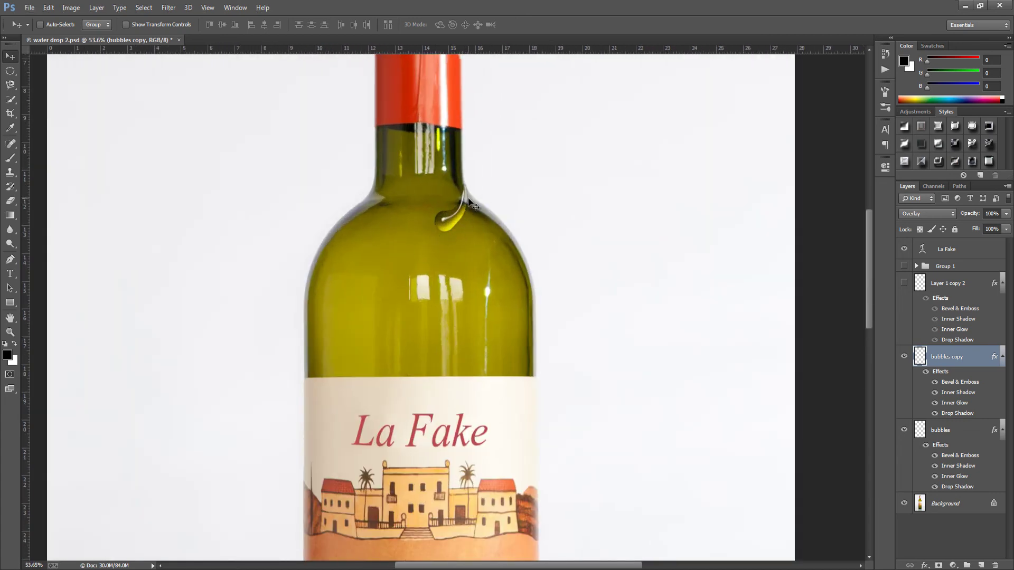
Step: Examine the Bevel & Emboss settings in the layer style of the bubbles copy layer
{"action": "double_click", "coordinate": [972, 360]}
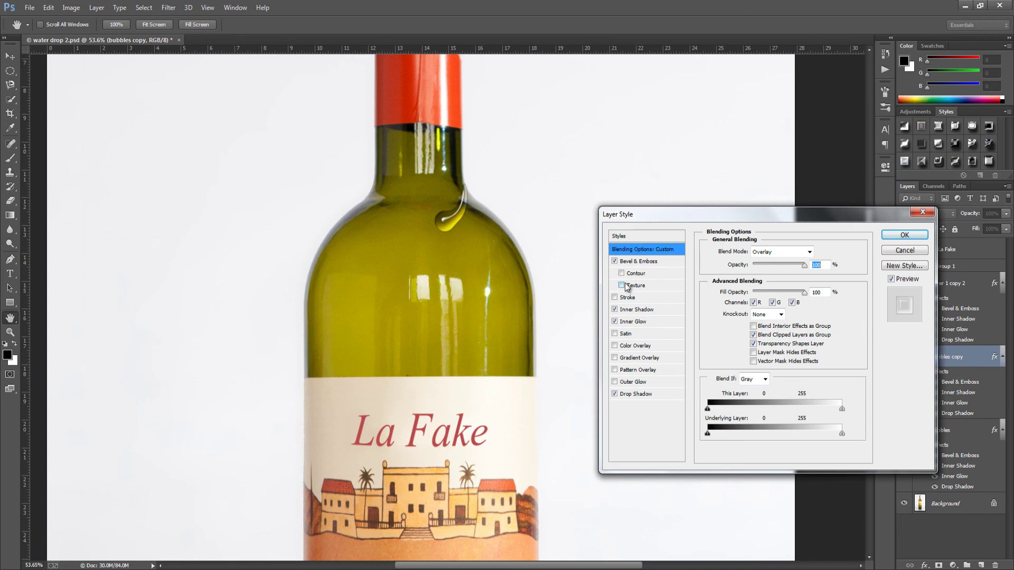
{"action": "left_click", "coordinate": [639, 261]}
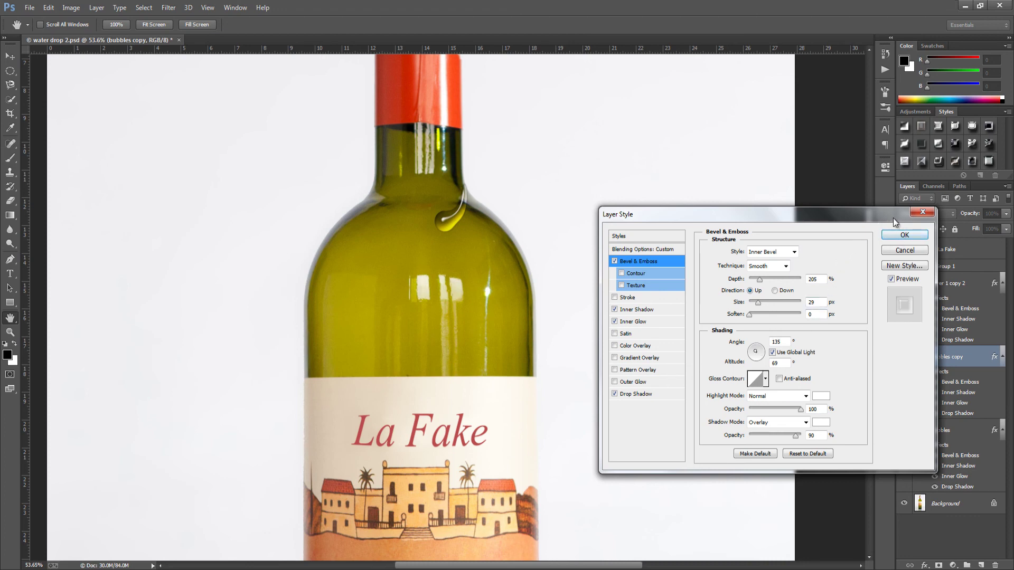
{"action": "left_click", "coordinate": [905, 234]}
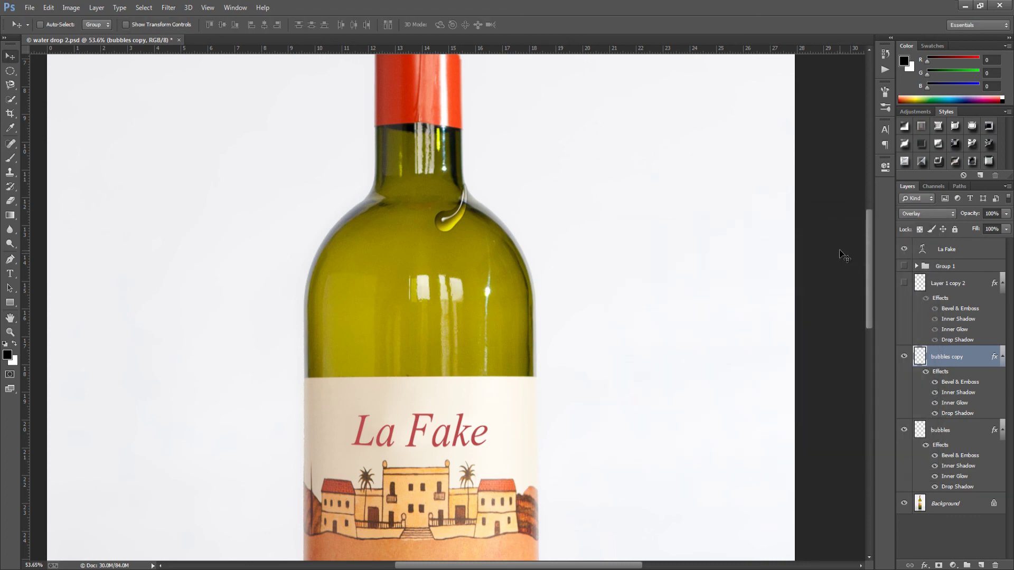